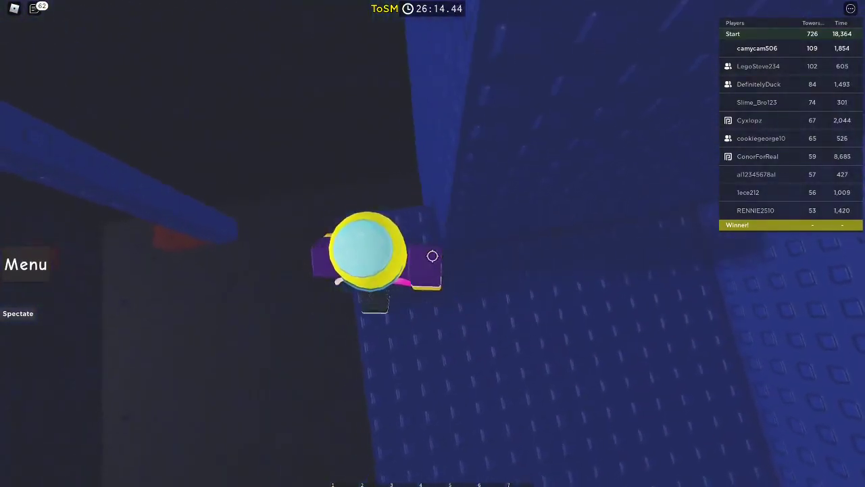
# Climb past the dark blue floors into the yellow section, toggling shift-lock on and off.
pyautogui.press('shift')
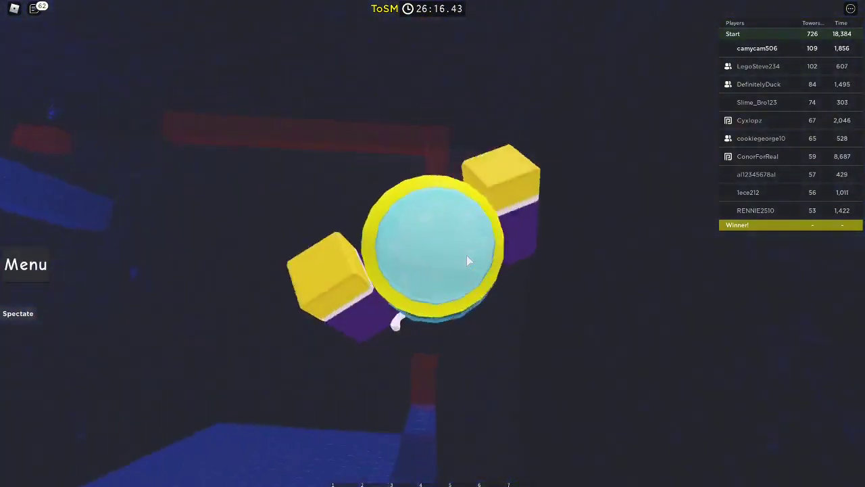
pyautogui.press('shift')
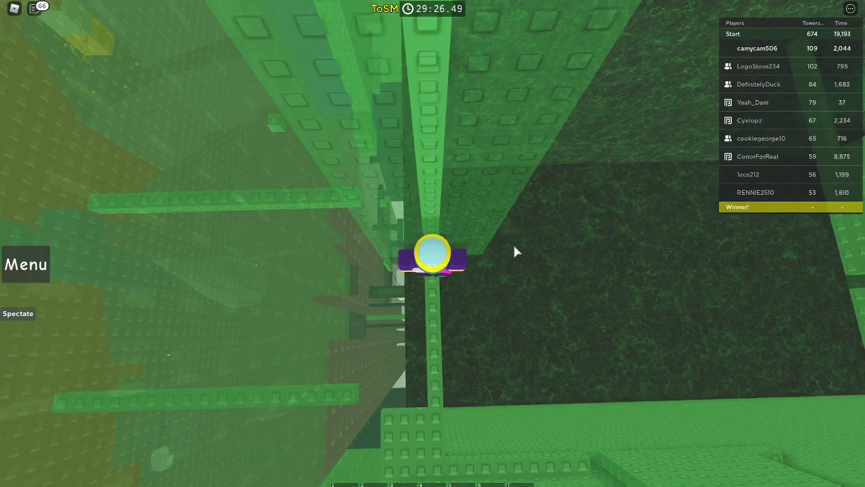
# With shift-lock on, climb along the dark truss beams through the green tower.
pyautogui.press('shift')
pyautogui.press('w')
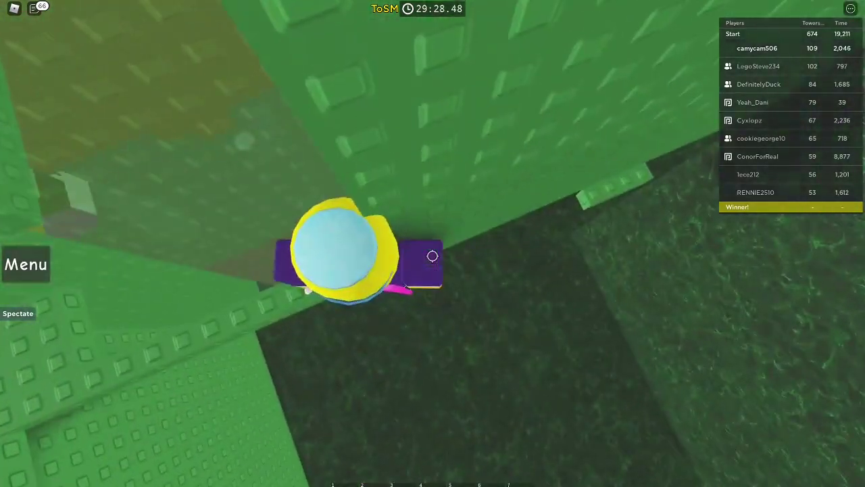
pyautogui.press('w')
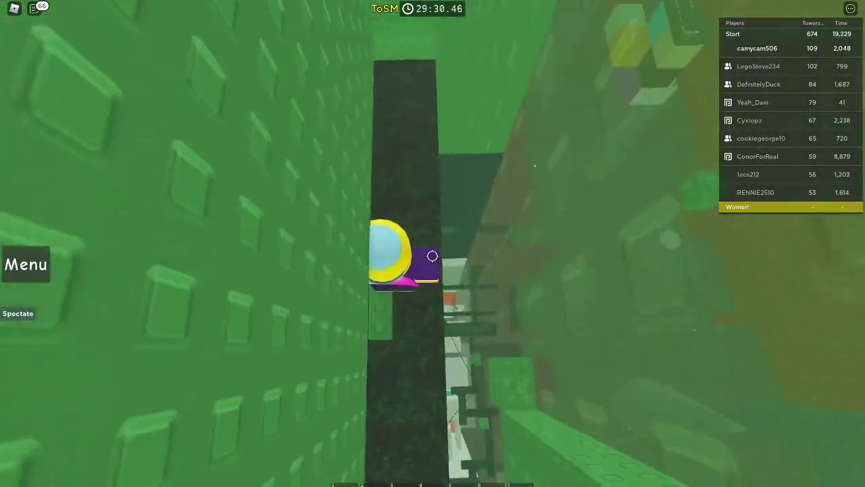
pyautogui.press('w')
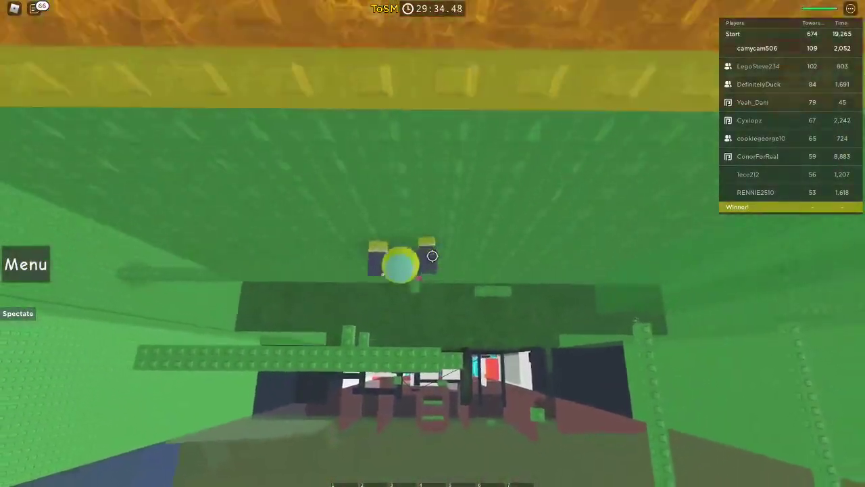
pyautogui.press('w')
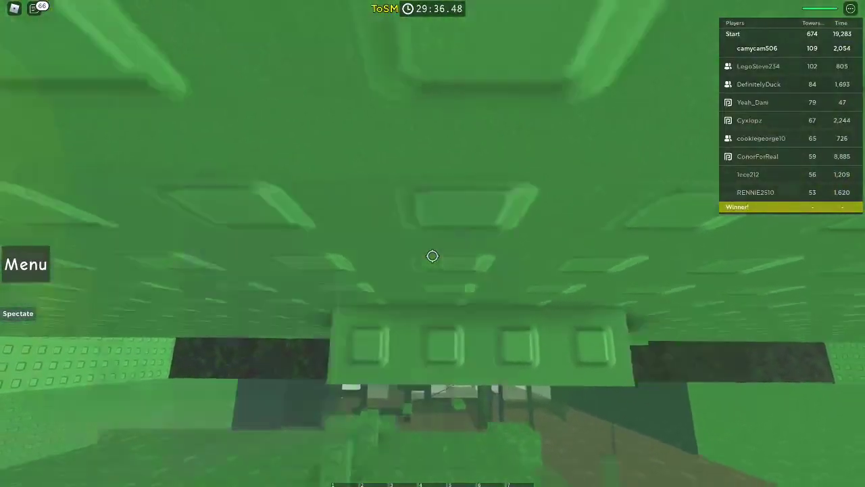
pyautogui.press('w')
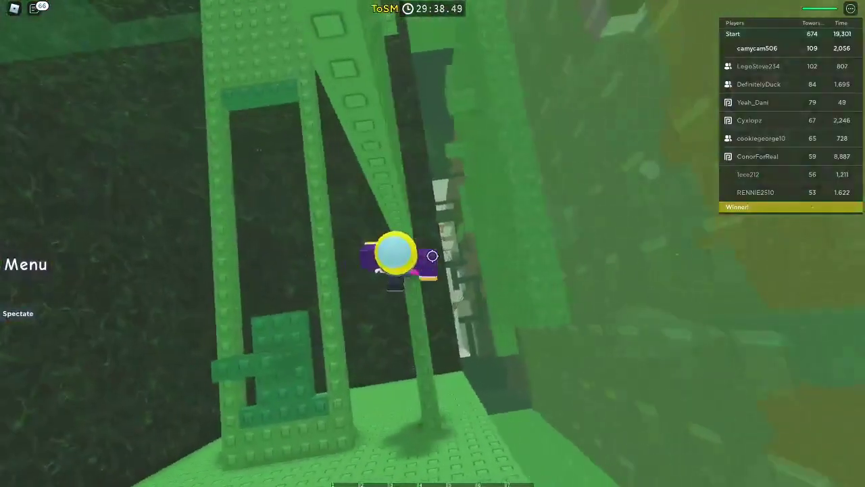
pyautogui.press('w')
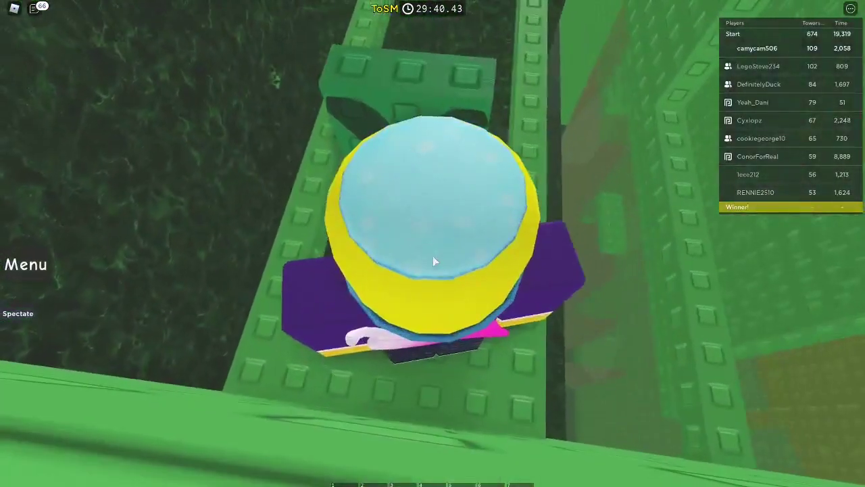
pyautogui.scroll(-3, 433, 260)
pyautogui.scroll(-3, 432, 260)
pyautogui.scroll(-2, 433, 260)
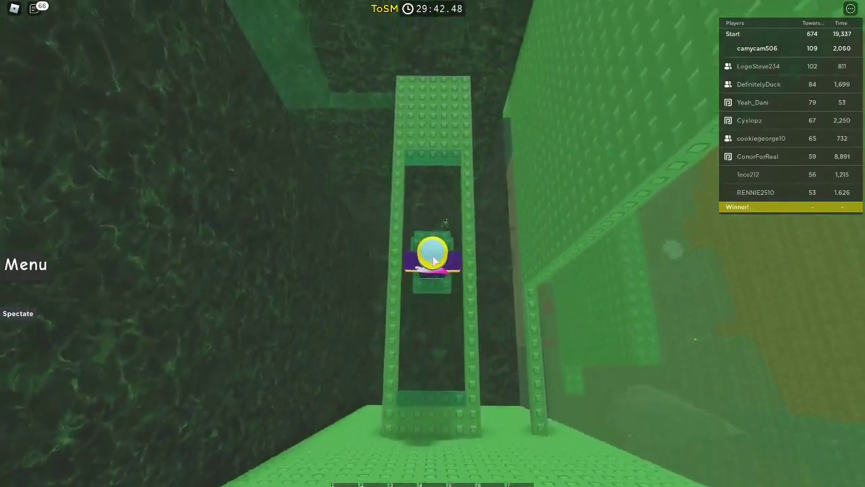
# Slip off the trusses and fall to the dark floor beside the red lava.
pyautogui.press('shift')
pyautogui.press('w')
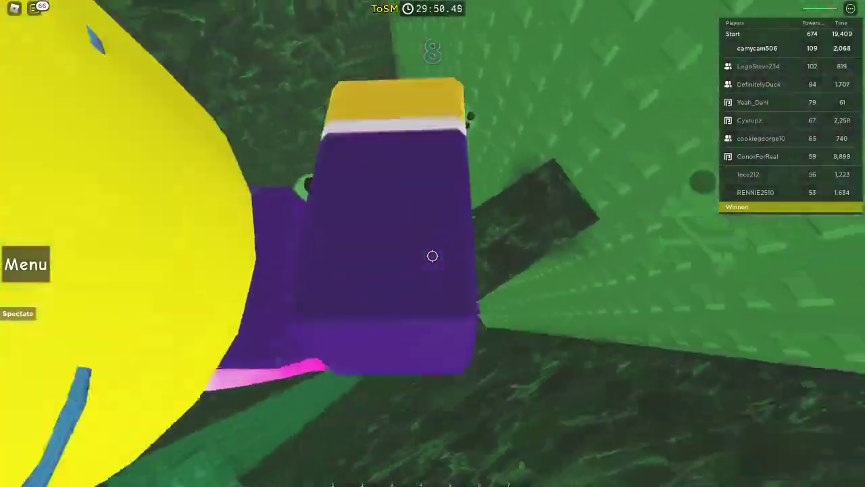
pyautogui.press('shift')
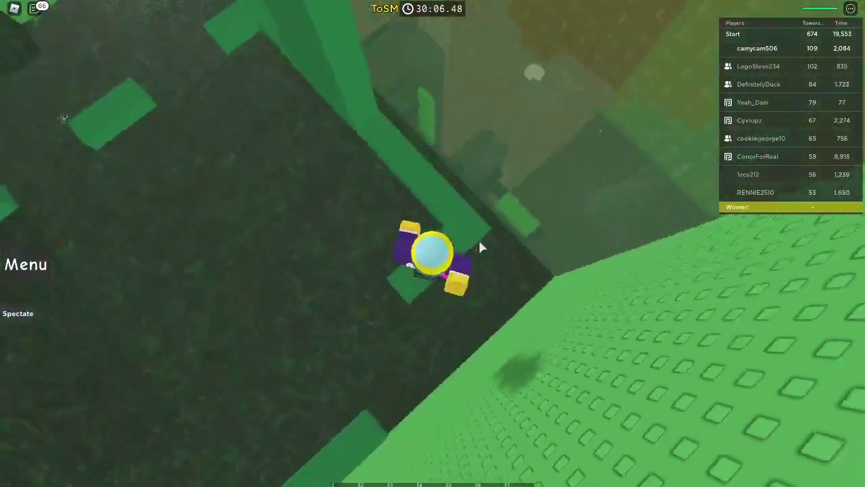
pyautogui.press('shift')
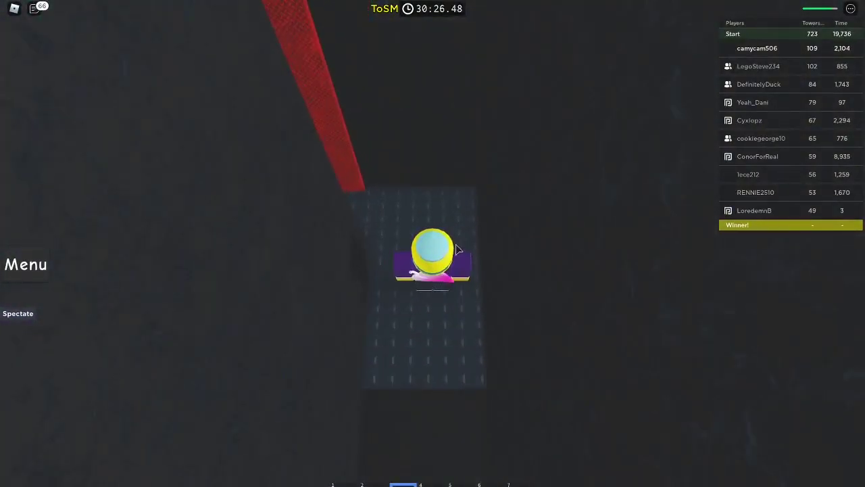
# Jump up through the dark floors to the white studded walls and purple area.
pyautogui.press('shift')
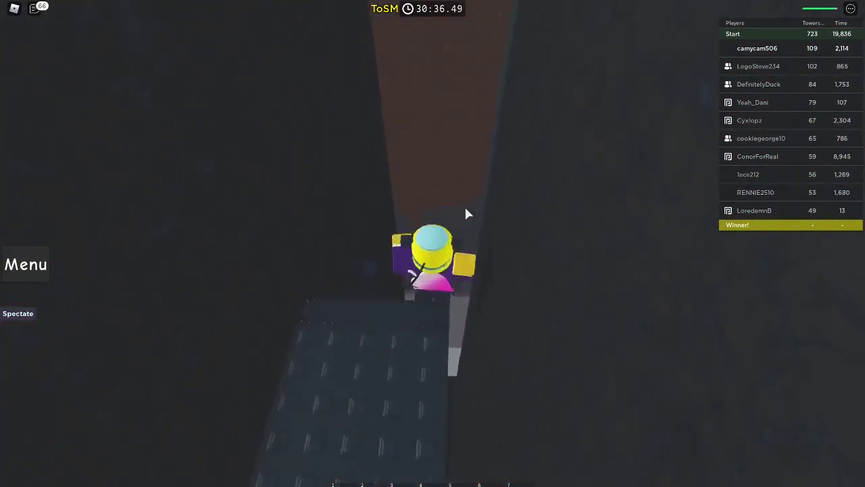
pyautogui.press('shift')
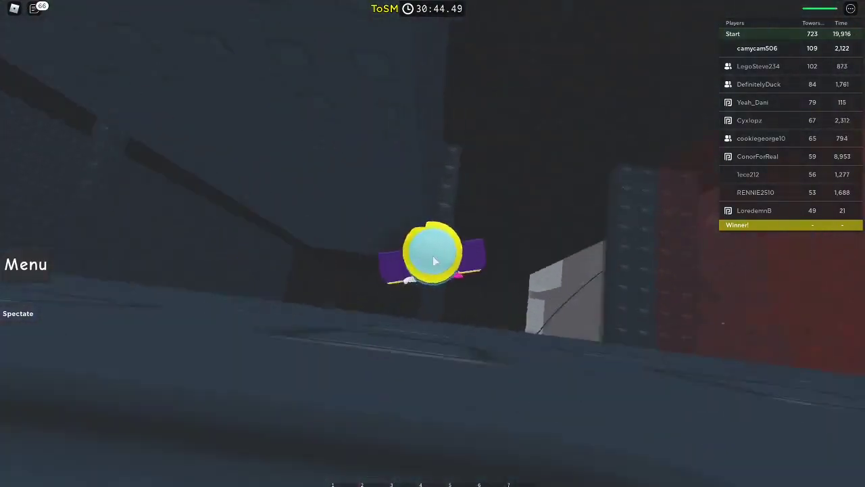
pyautogui.press('shift')
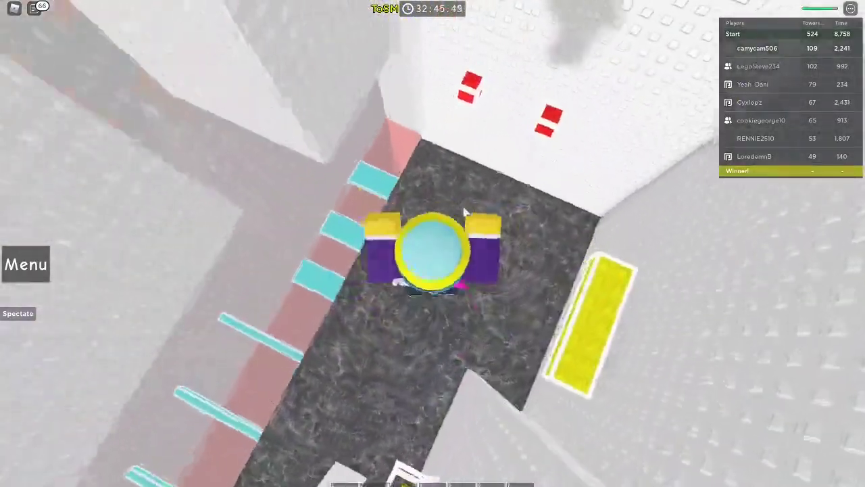
pyautogui.scroll(5, 464, 212)
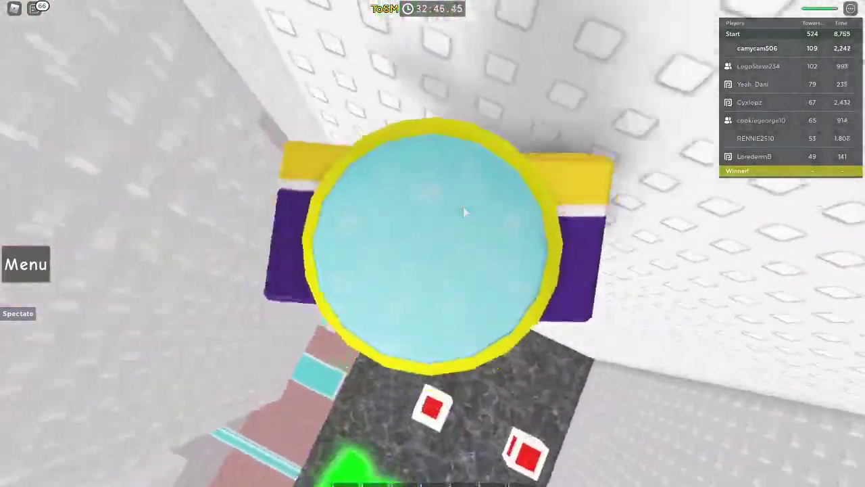
# With shift-lock on, move along the tower wall out of the grey section toward the red floors.
pyautogui.press('shift')
pyautogui.scroll(-3, 433, 256)
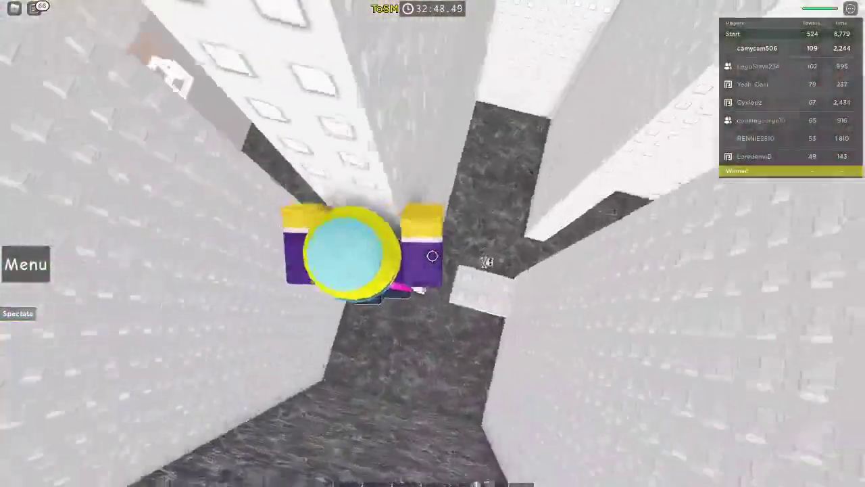
pyautogui.press('w')
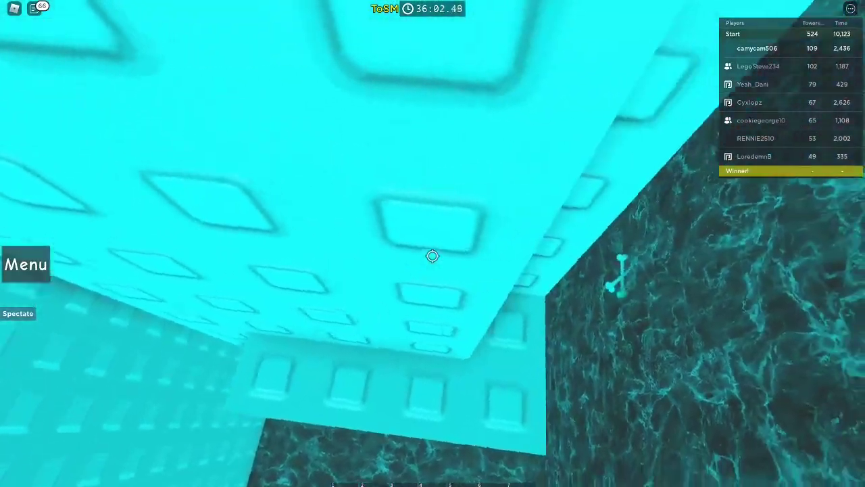
pyautogui.scroll(-3, 432, 256)
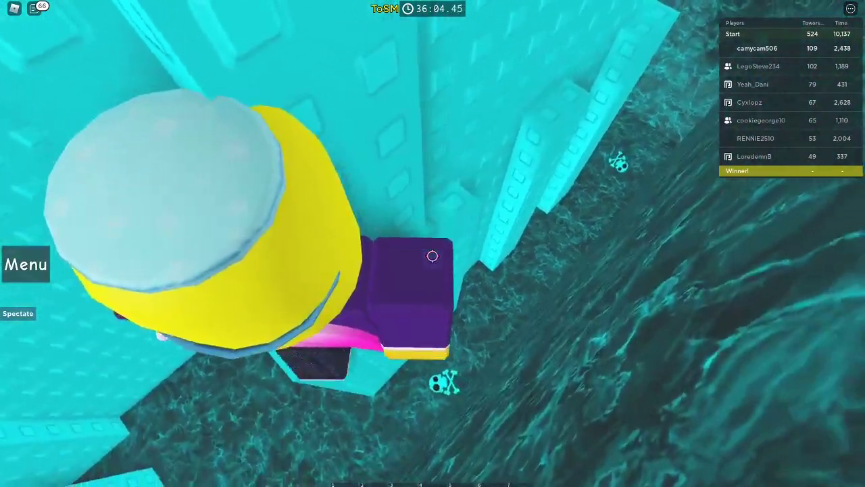
pyautogui.scroll(3, 432, 256)
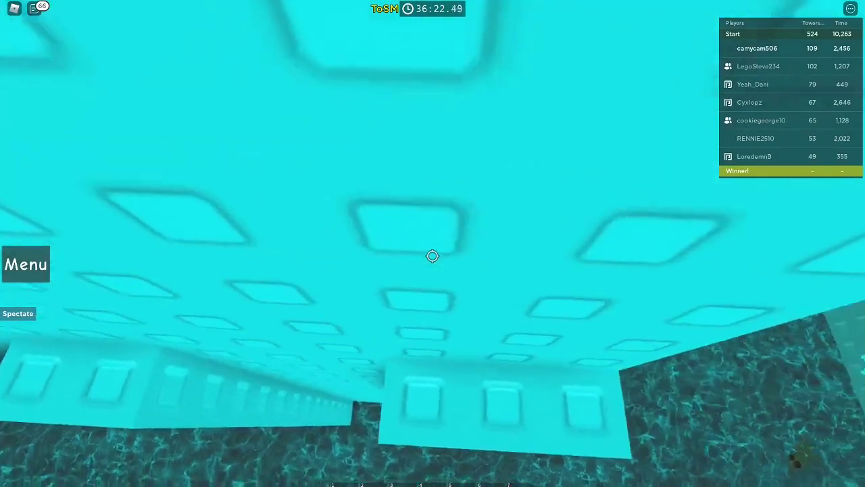
pyautogui.scroll(-3, 433, 255)
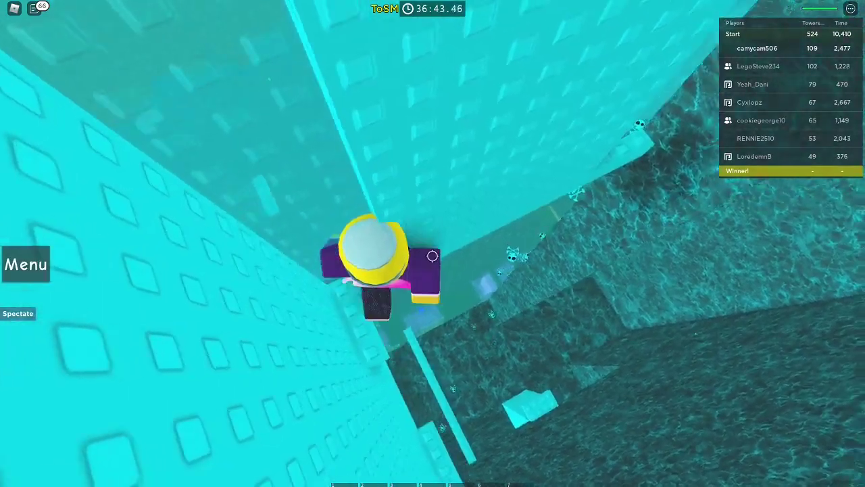
# Swim past the dark ledge and down the narrow channel toward the cyan wall.
pyautogui.press('w')
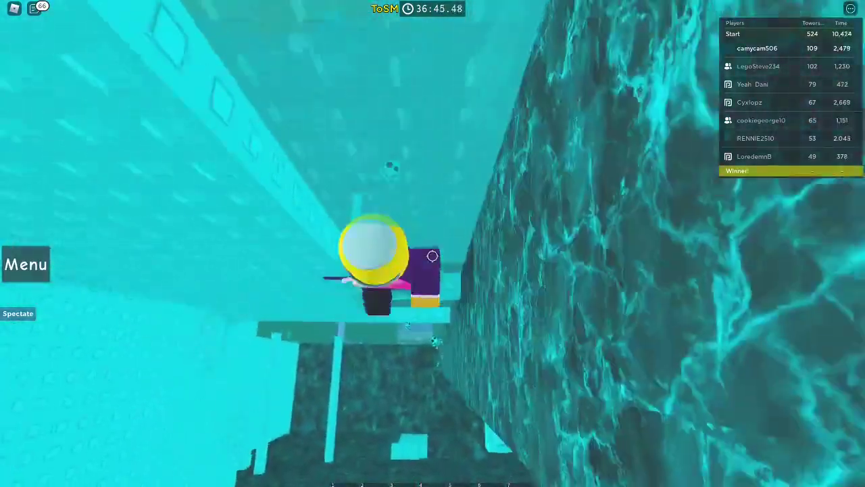
pyautogui.press('w')
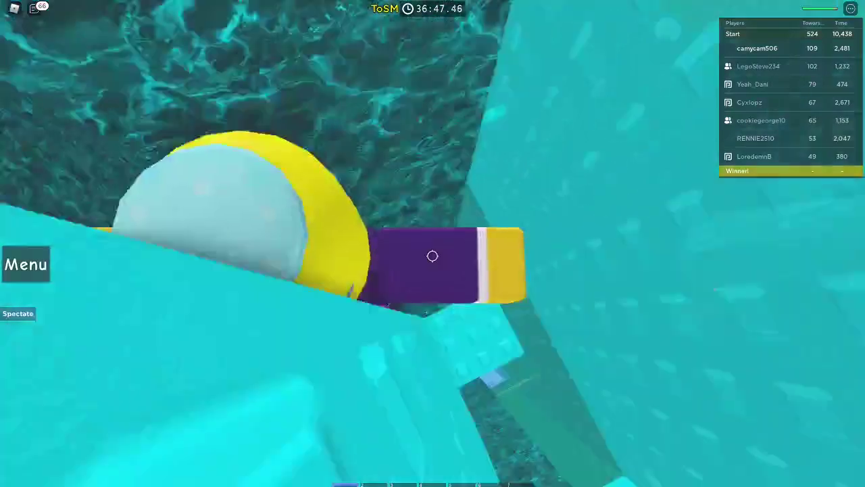
pyautogui.press('w')
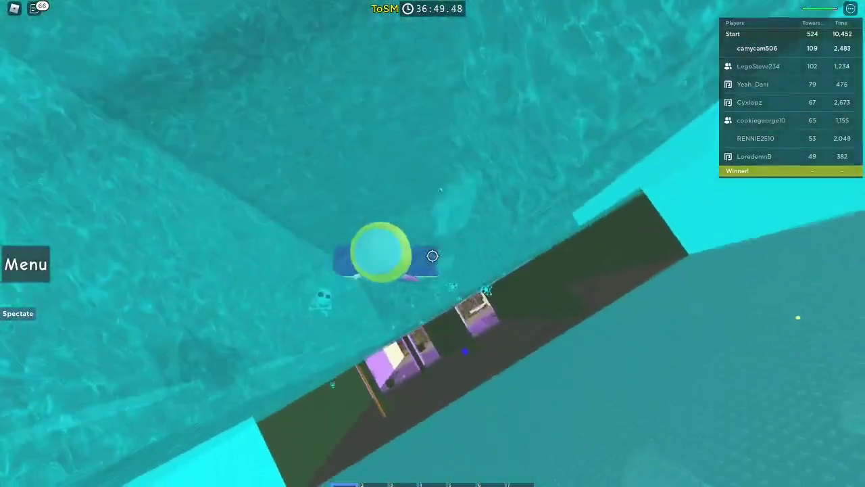
pyautogui.press('w')
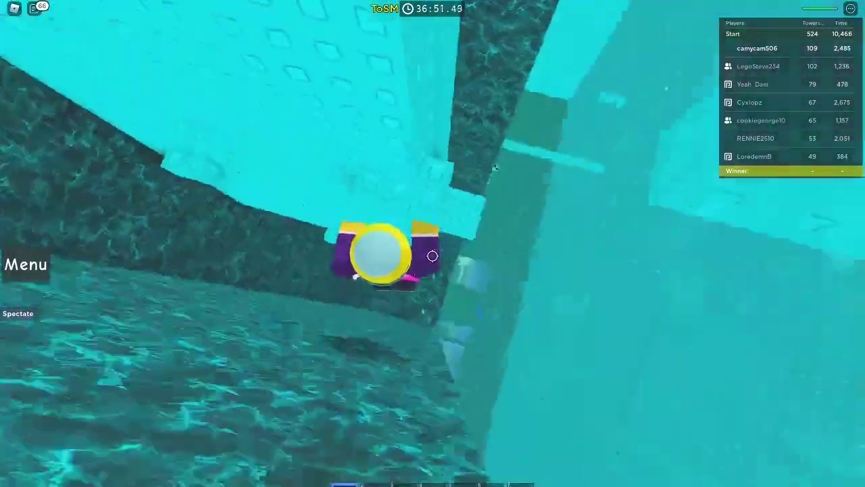
pyautogui.press('w')
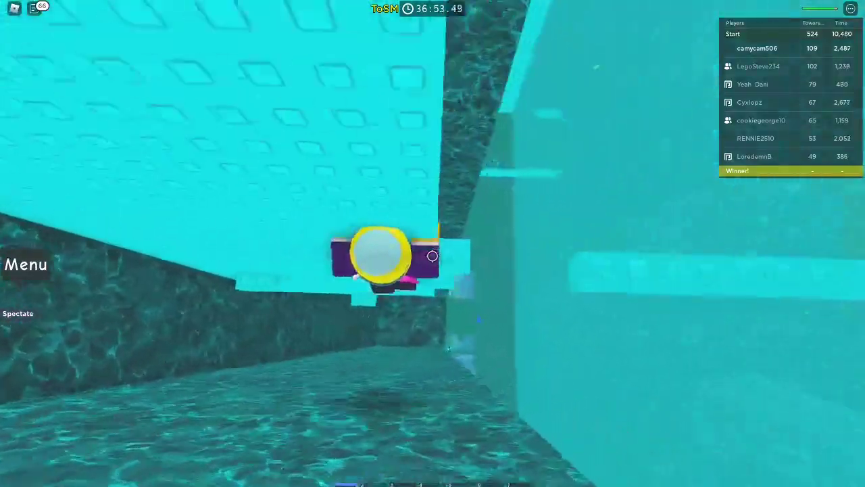
pyautogui.press('w')
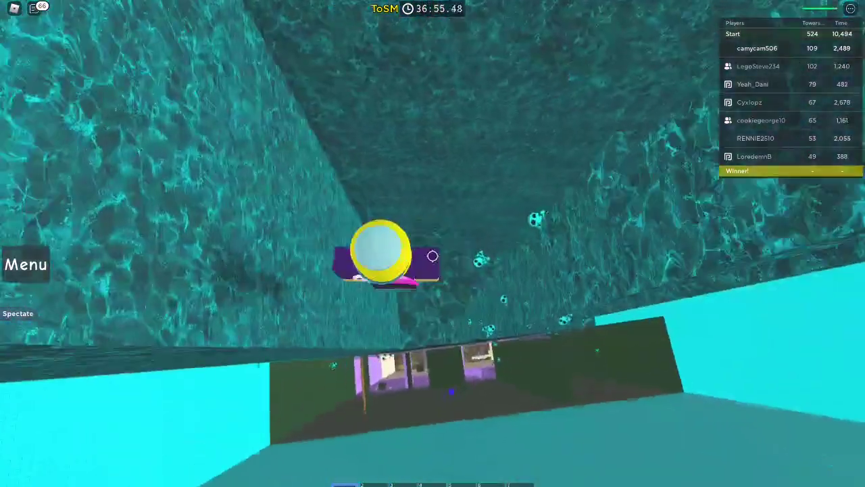
pyautogui.press('w')
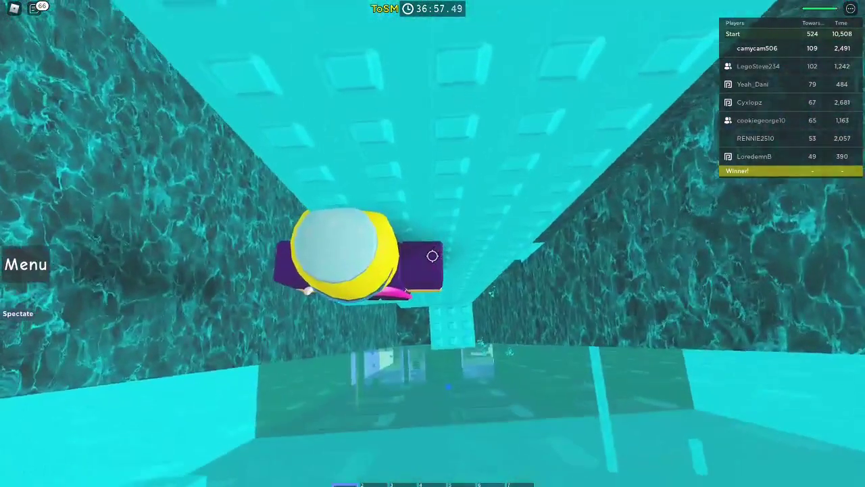
# Swim up out of the water onto the dark green ledge.
pyautogui.press('w')
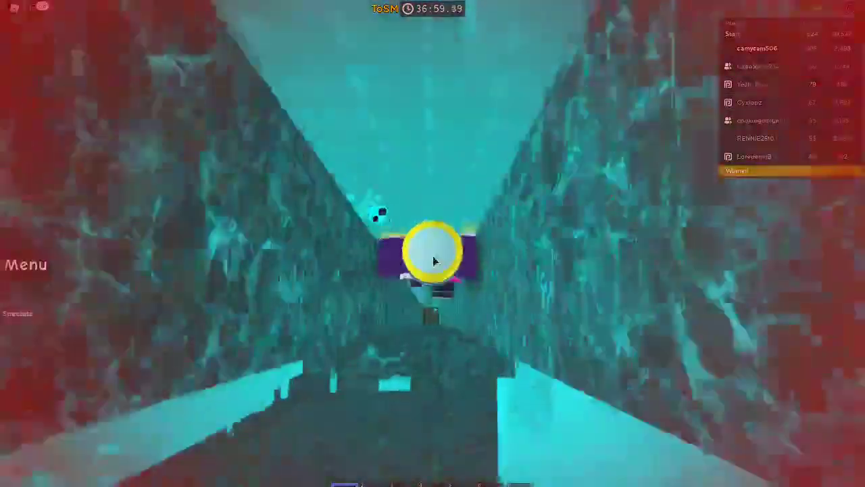
pyautogui.press('w')
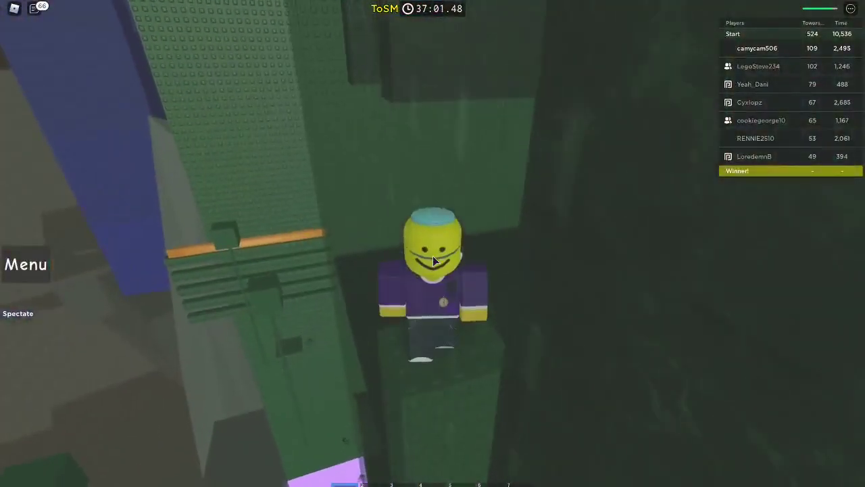
pyautogui.press('shift')
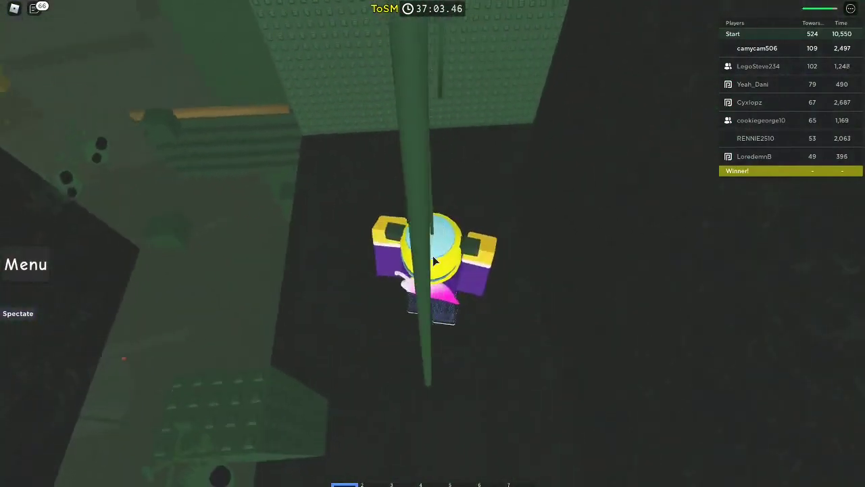
pyautogui.press('w')
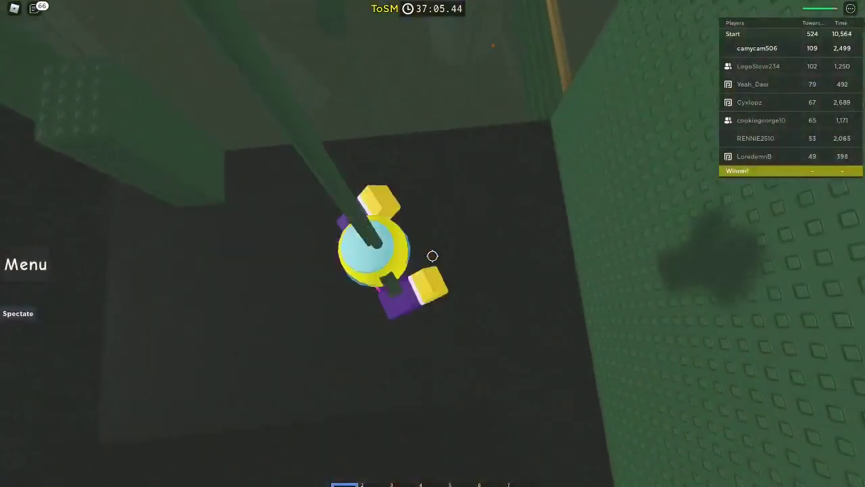
# Walk along the green wall to the tall column and jump onto the white block.
pyautogui.press('shift')
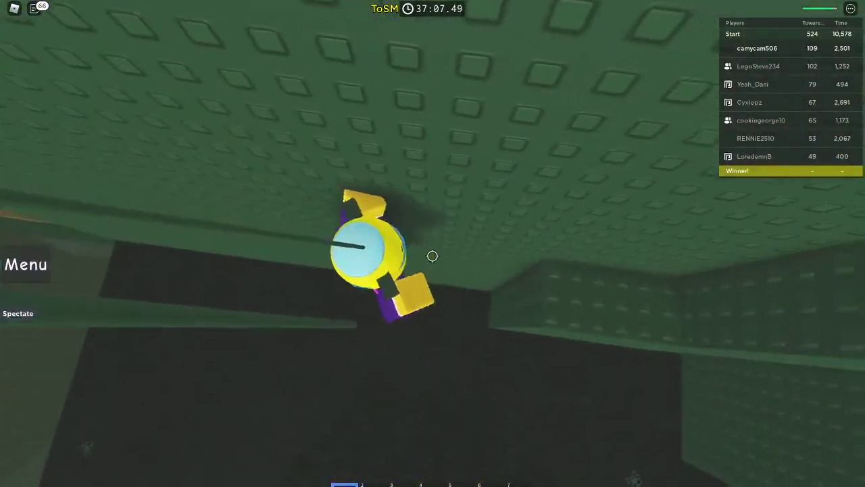
pyautogui.press('w')
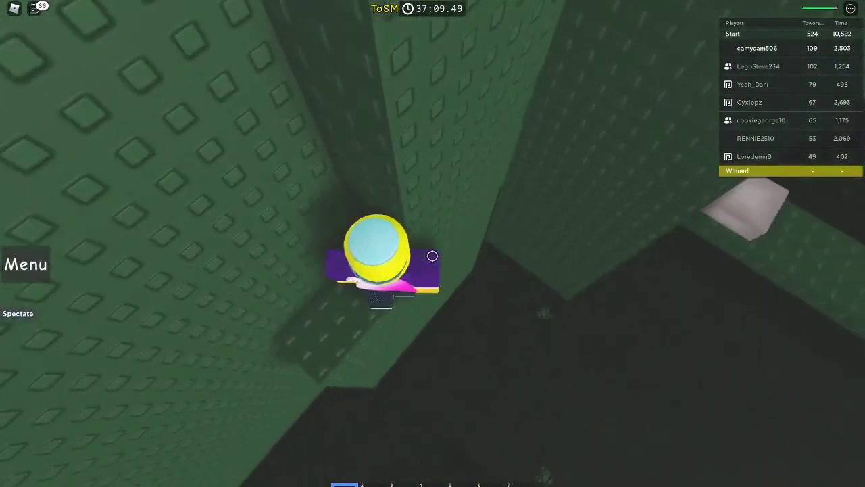
pyautogui.press('w')
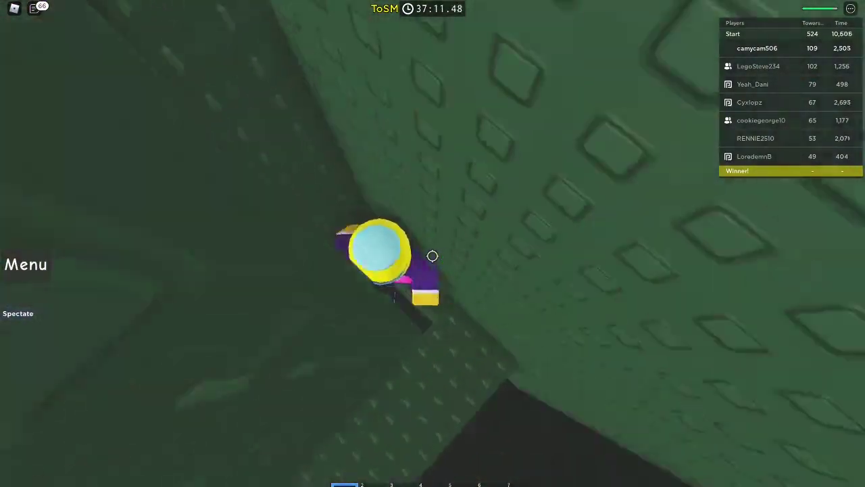
pyautogui.press('w')
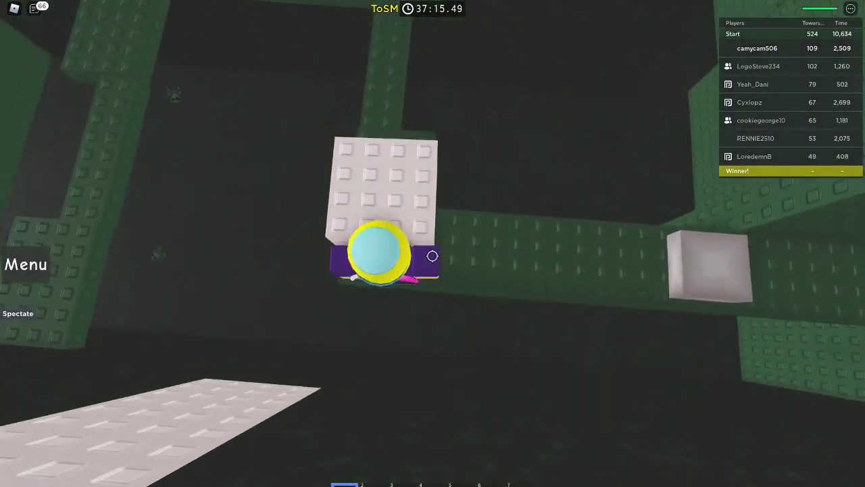
pyautogui.press('w')
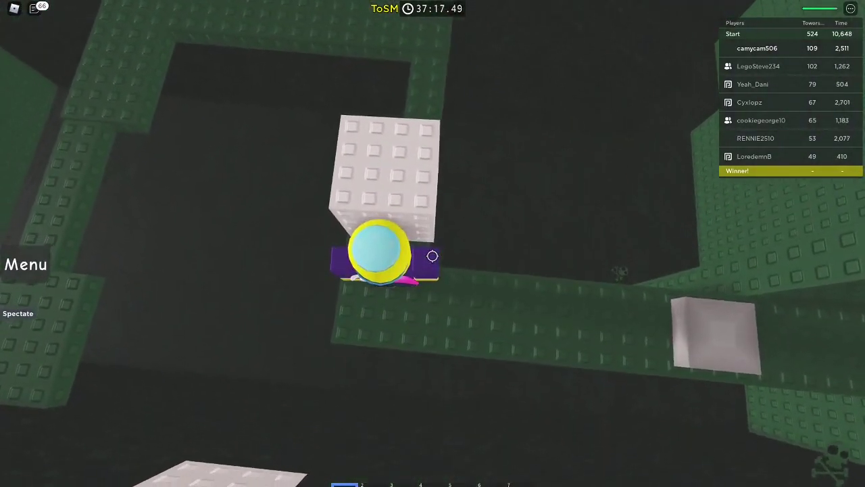
pyautogui.press('space')
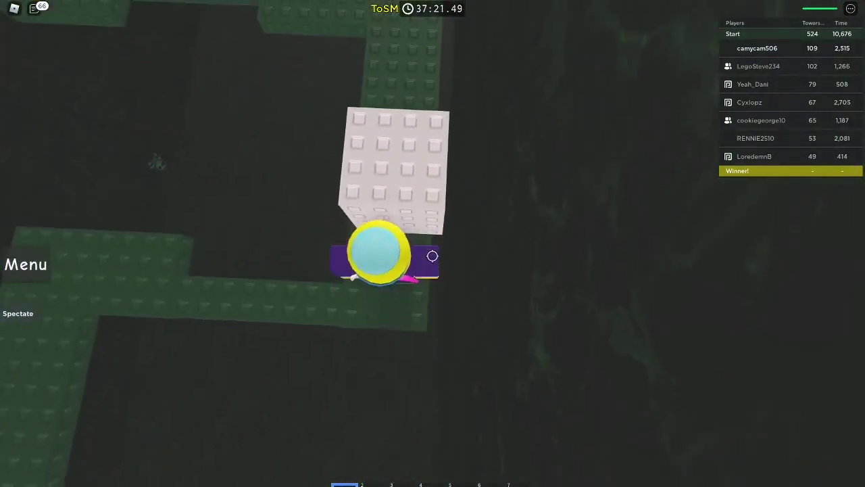
# Walk across the green maze path to the next white block.
pyautogui.press('w')
pyautogui.press('w')
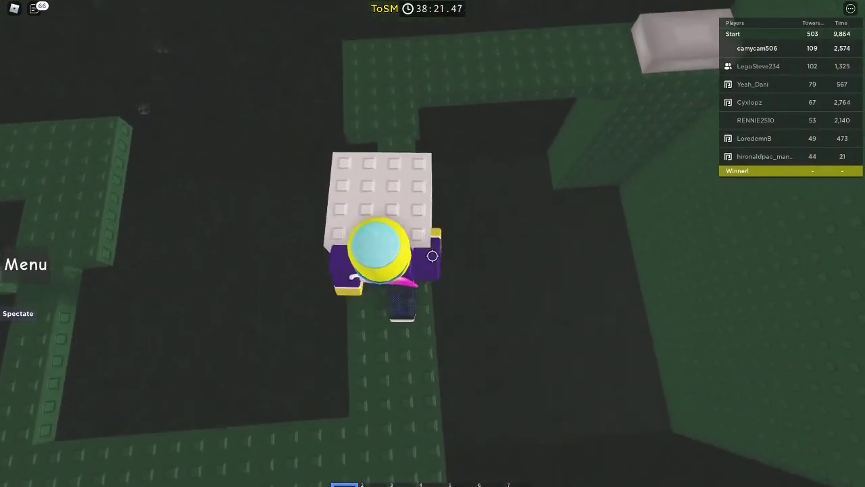
# Jump across the white blocks, equip the green striped item with 4, and step off the path.
pyautogui.press('space')
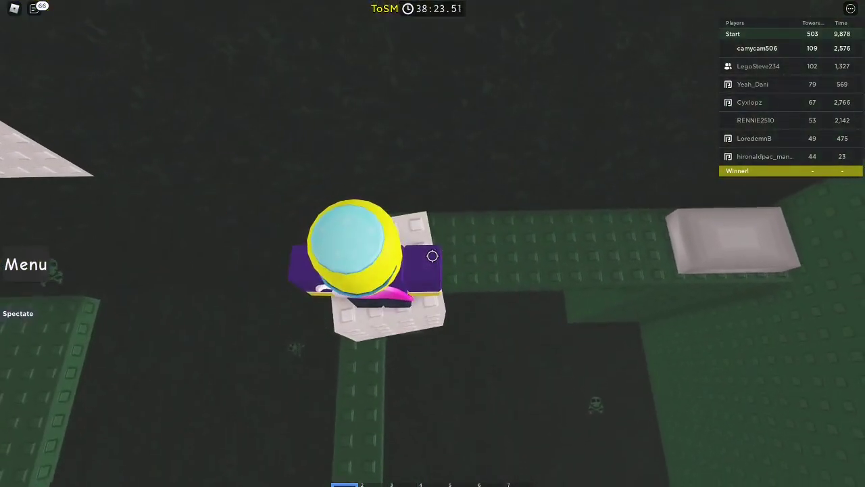
pyautogui.press('space')
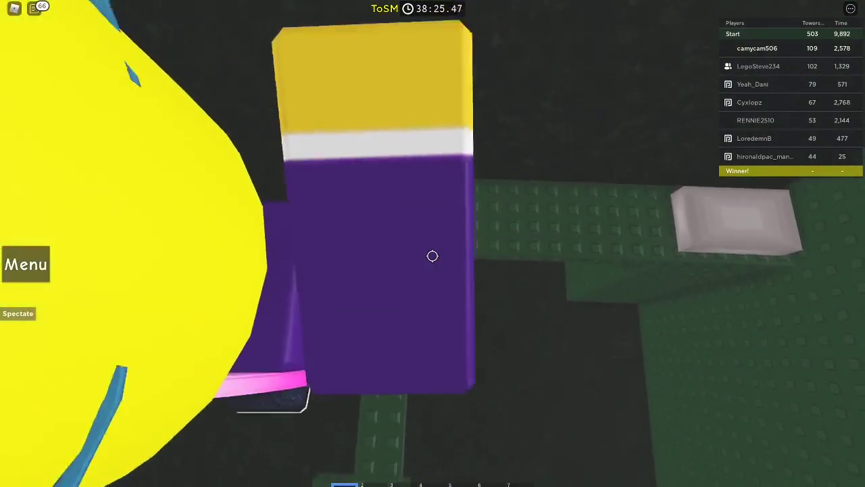
pyautogui.press('w')
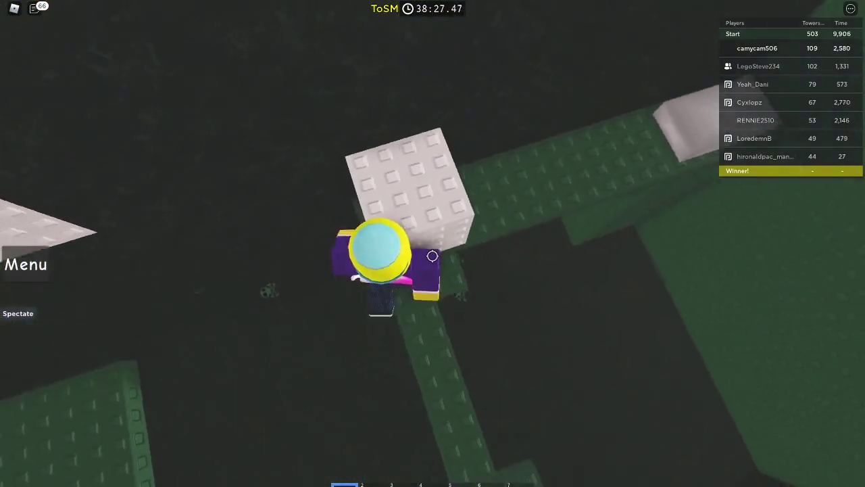
pyautogui.press('w')
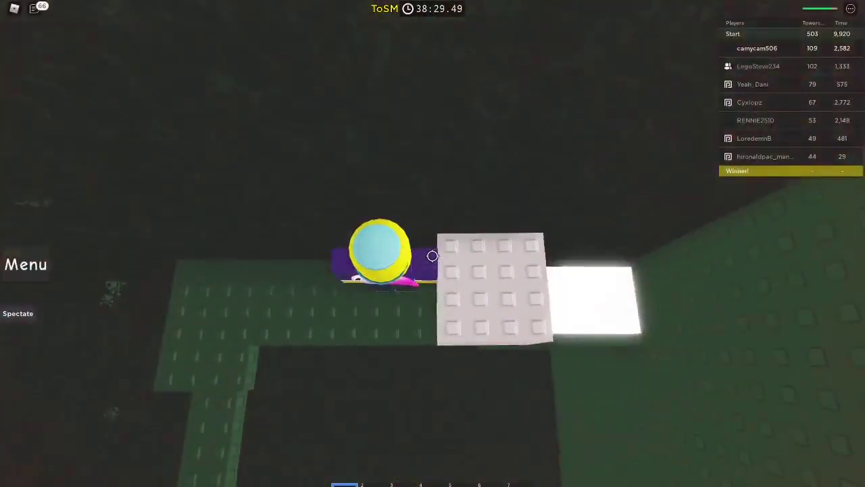
pyautogui.press('w')
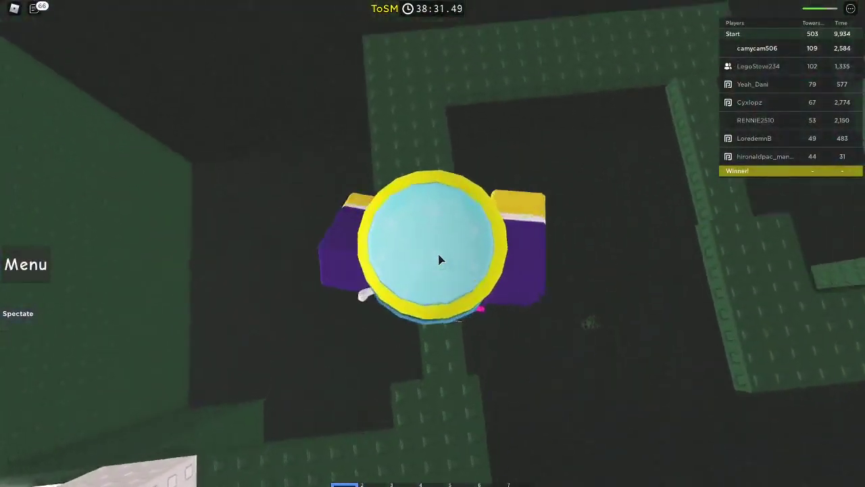
pyautogui.press('w')
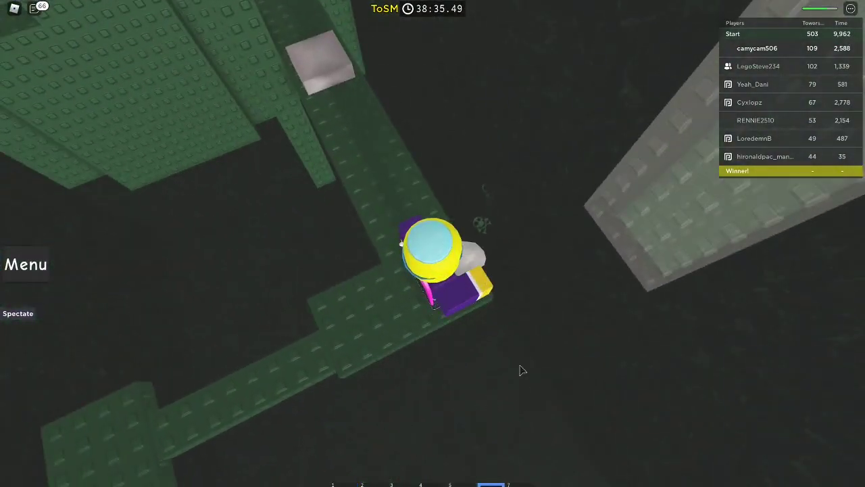
pyautogui.press('4')
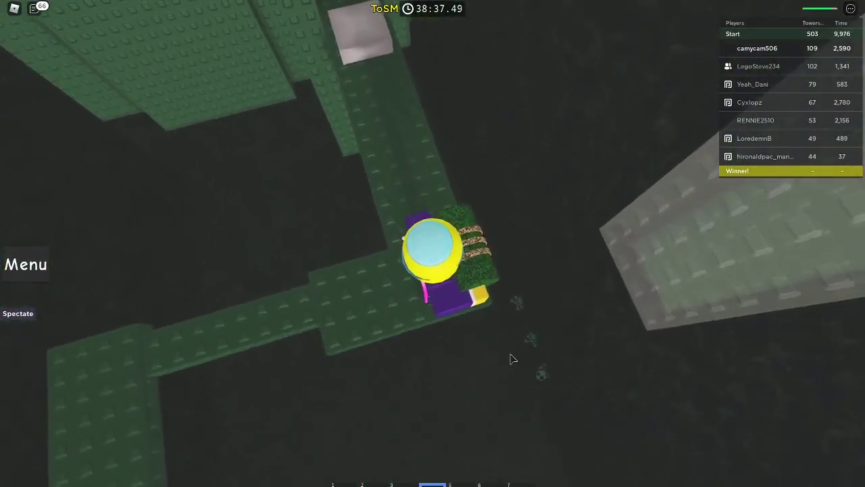
pyautogui.press('w')
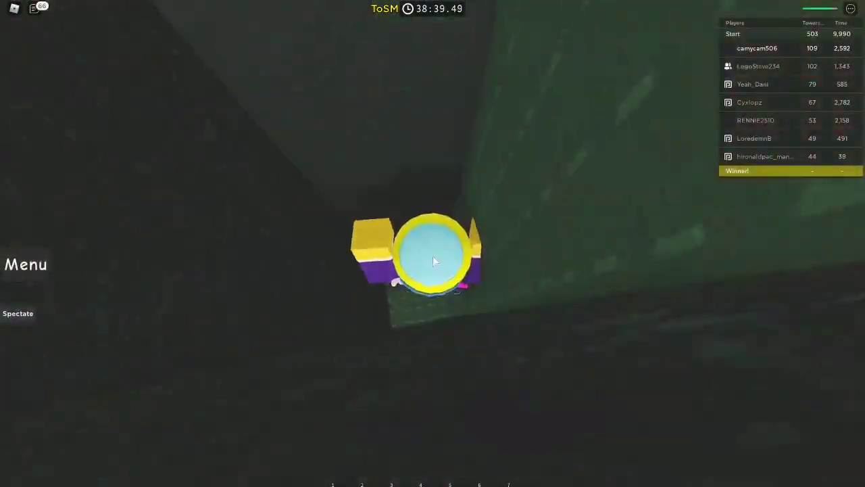
# Fall down the dark green shaft, steering with shift-lock, to floor 4.
pyautogui.press('shift')
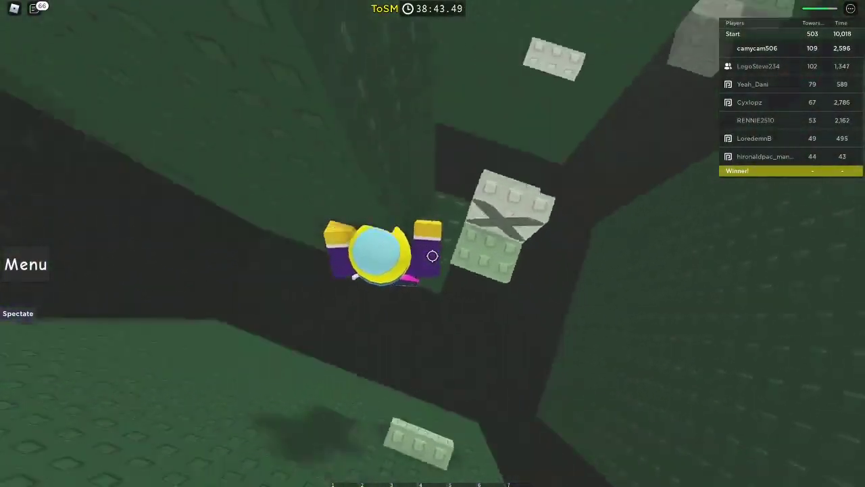
pyautogui.press('shift')
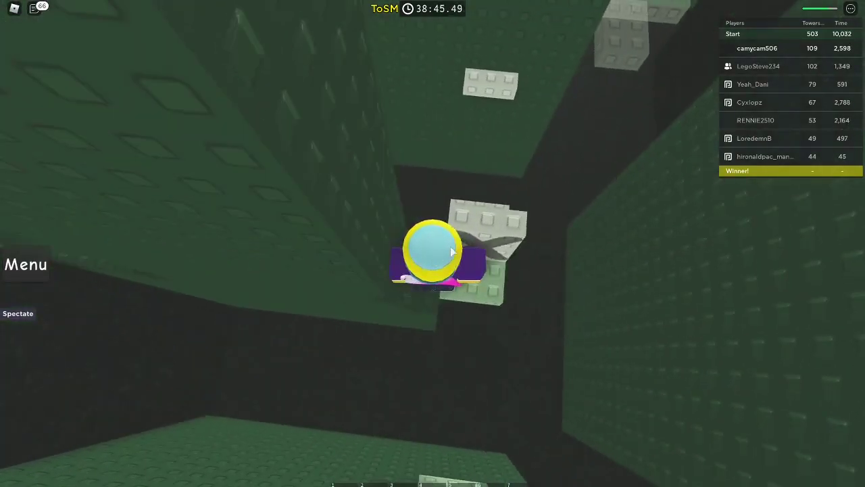
pyautogui.press('shift')
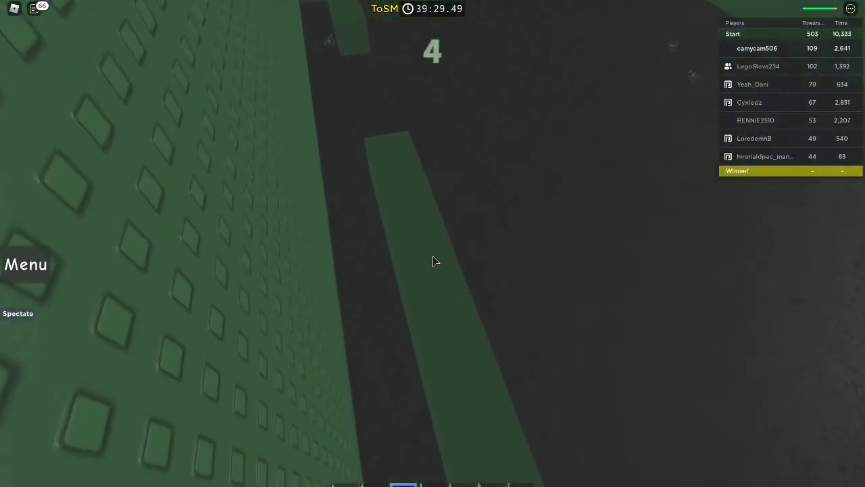
# Put away the held item with 3 while climbing into the purple laser section.
pyautogui.press('3')
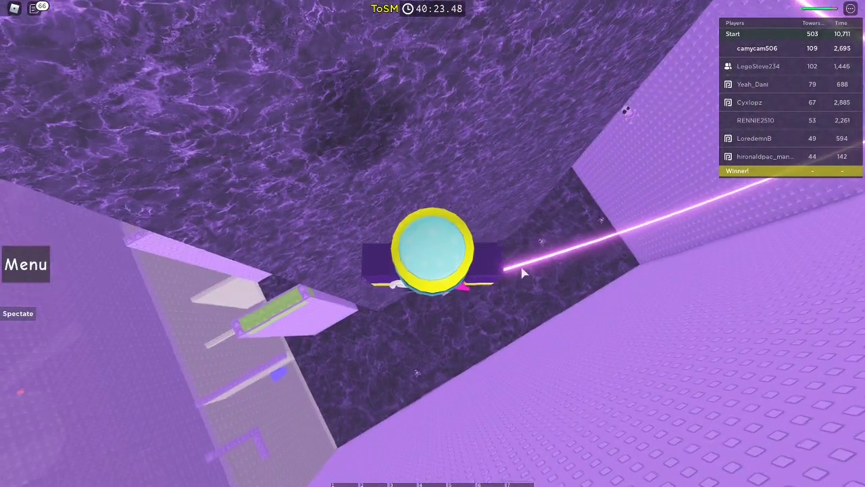
# Close the backpack and fall down the purple skull-marked shaft through the pink sparkles.
pyautogui.press('shift')
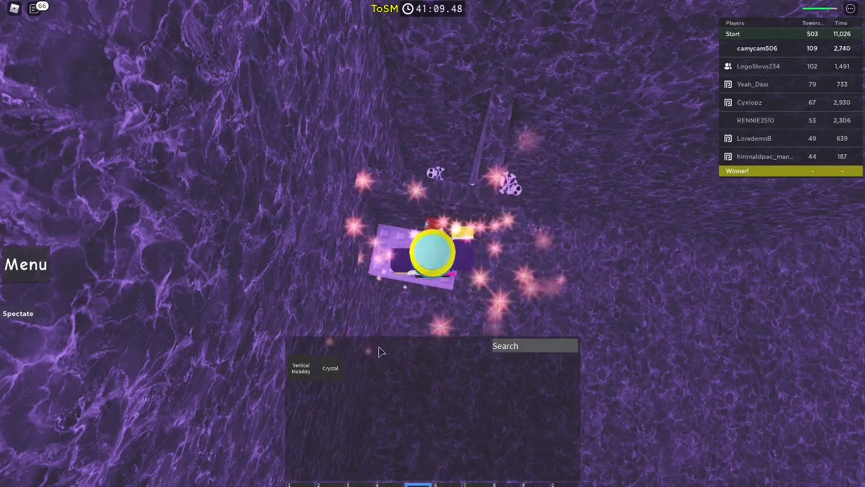
pyautogui.press('`')
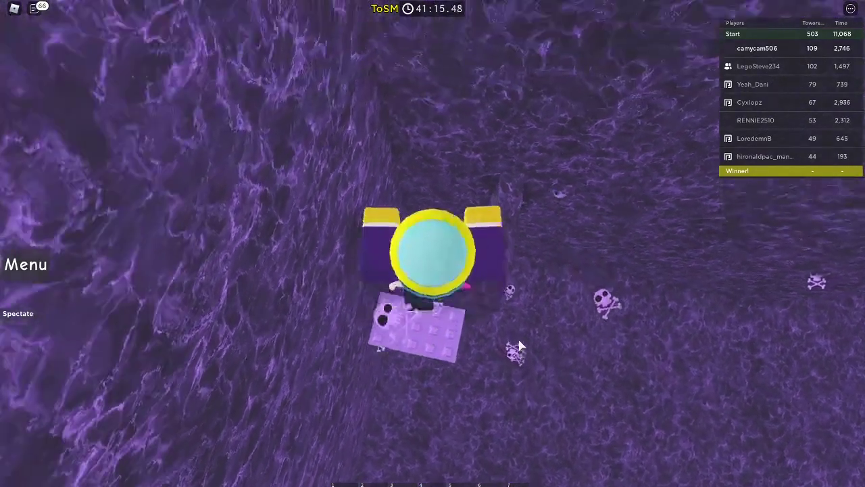
pyautogui.scroll(5, 519, 345)
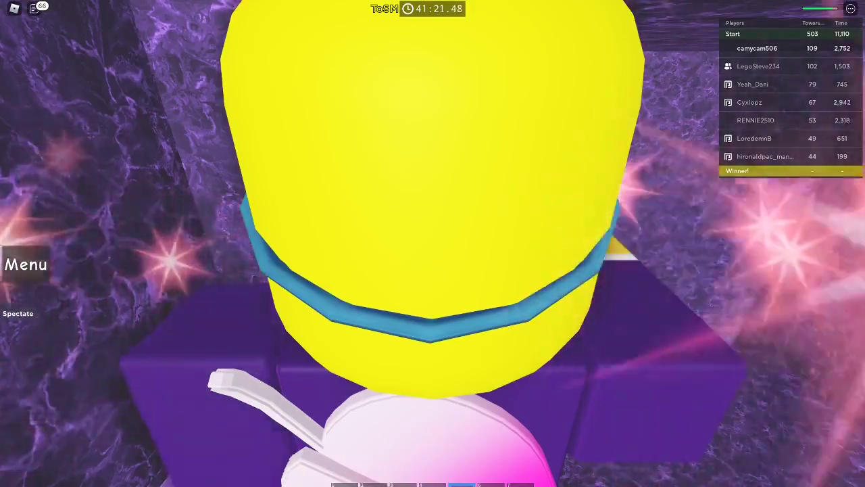
pyautogui.scroll(-3, 503, 326)
pyautogui.scroll(-5, 434, 262)
pyautogui.scroll(5, 434, 262)
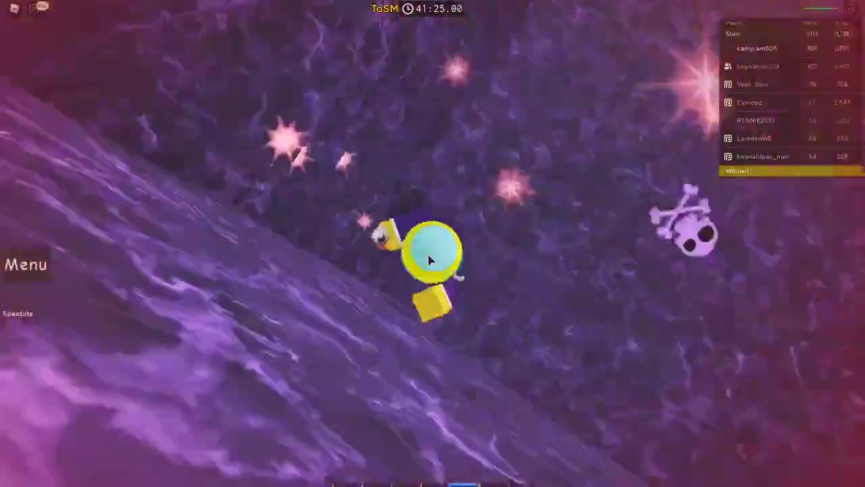
pyautogui.scroll(-5, 431, 260)
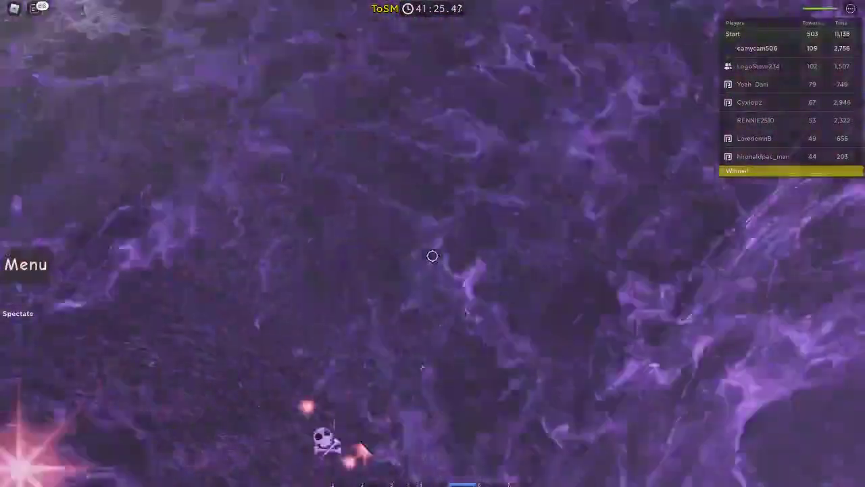
pyautogui.scroll(5, 432, 251)
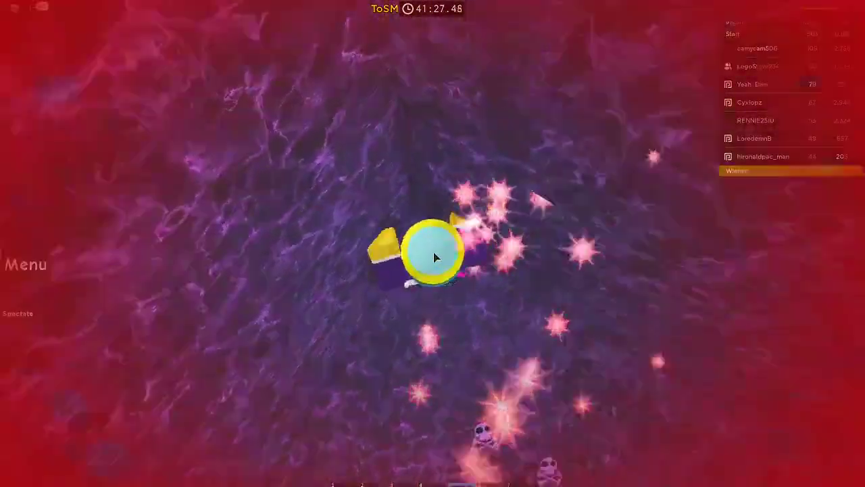
# Equip the green coil on the lavender plate and briefly open and close the backpack.
pyautogui.press('4')
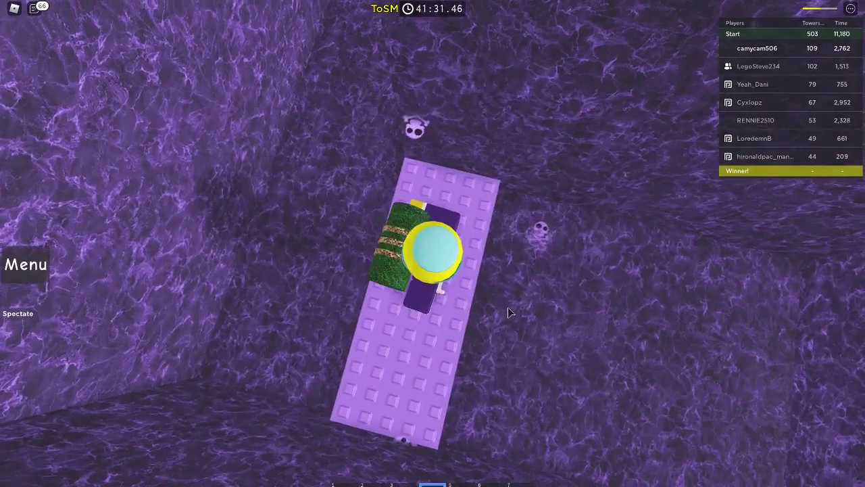
pyautogui.press('`')
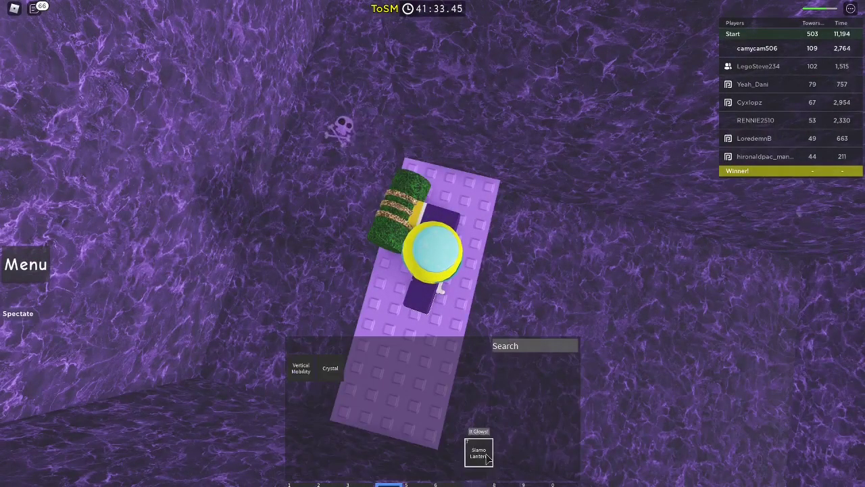
pyautogui.press('`')
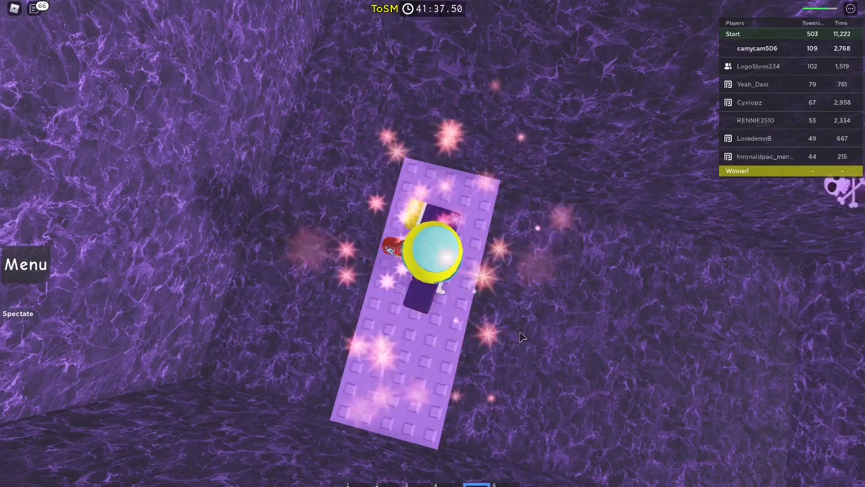
# Re-equip the green coil, then put it away and turn on shift-lock.
pyautogui.press('4')
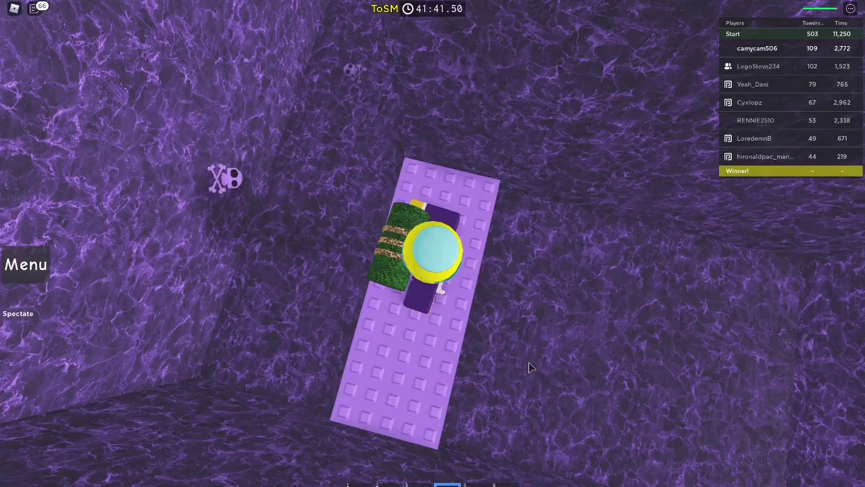
pyautogui.press('4')
pyautogui.press('shift')
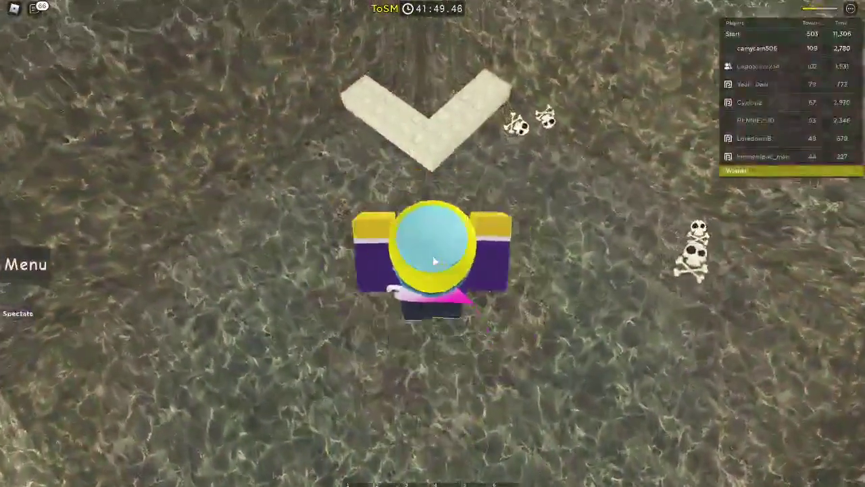
# Walk onto the cream L-shaped platform and equip the green gravity coil.
pyautogui.press('w')
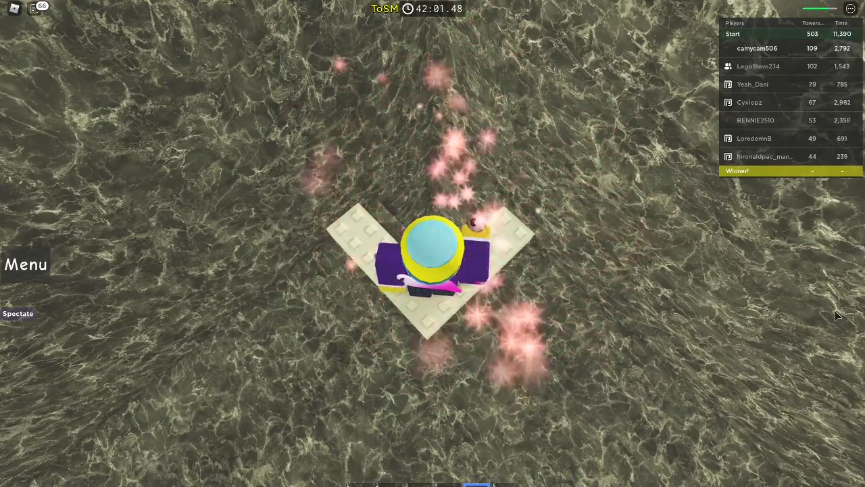
pyautogui.press('4')
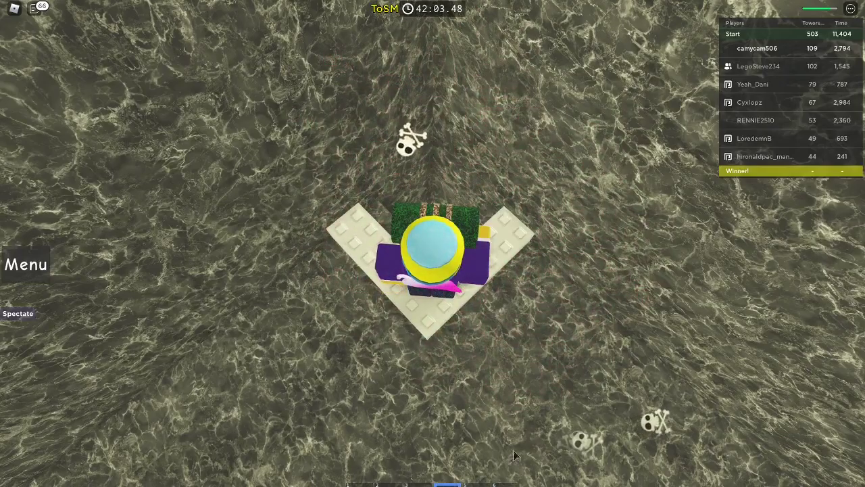
pyautogui.scroll(3, 543, 393)
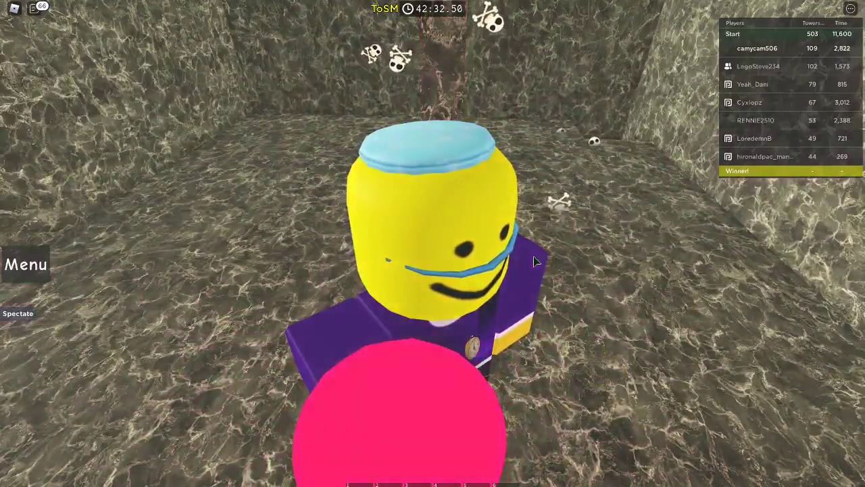
# Open the backpack and jump up the walls into the purple studded shaft.
pyautogui.press('`')
pyautogui.press('`')
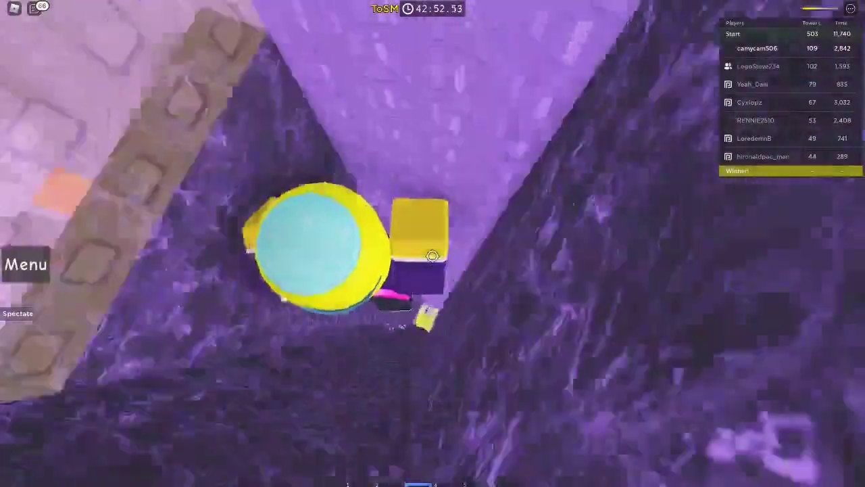
# Run the yellow path, dark floor and narrow beam to the checkered winners' room.
pyautogui.press('shift')
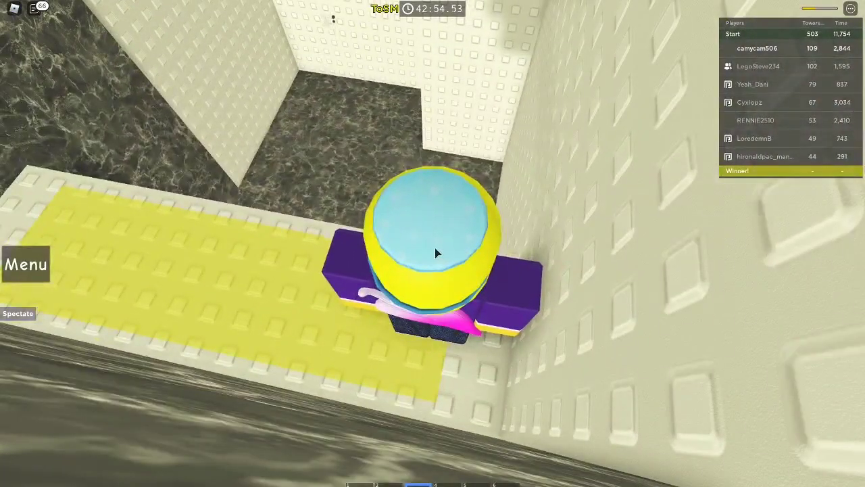
pyautogui.press('w')
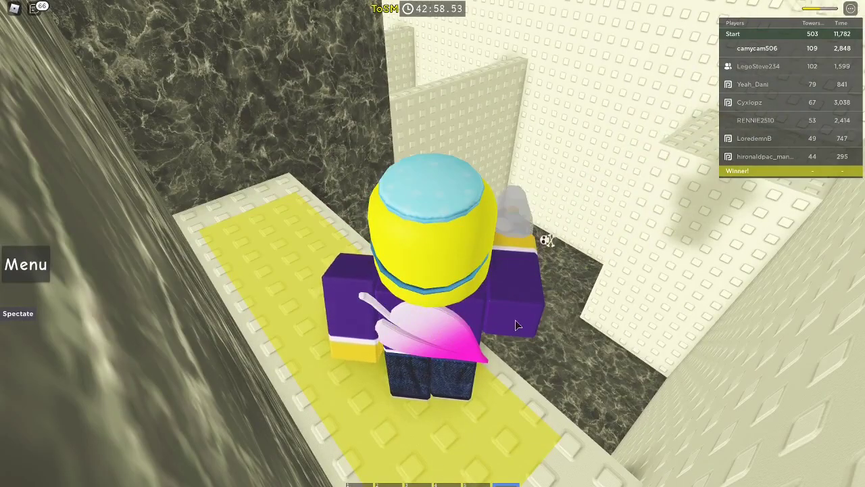
pyautogui.press('w')
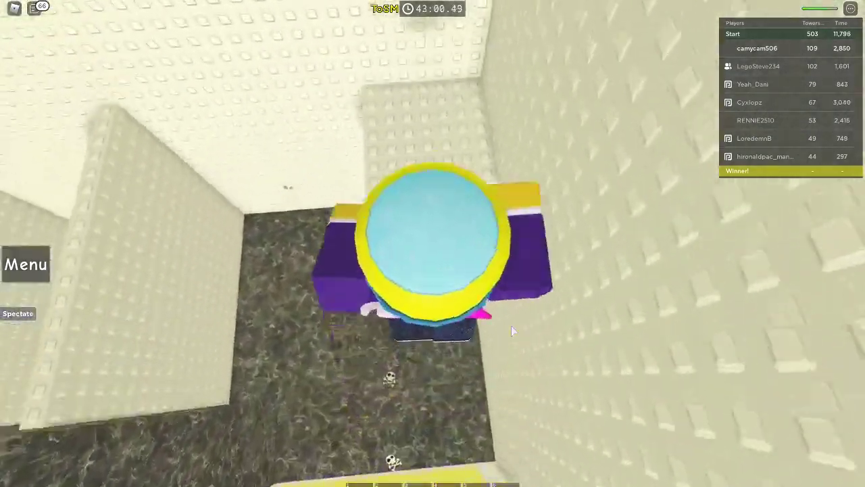
pyautogui.press('w')
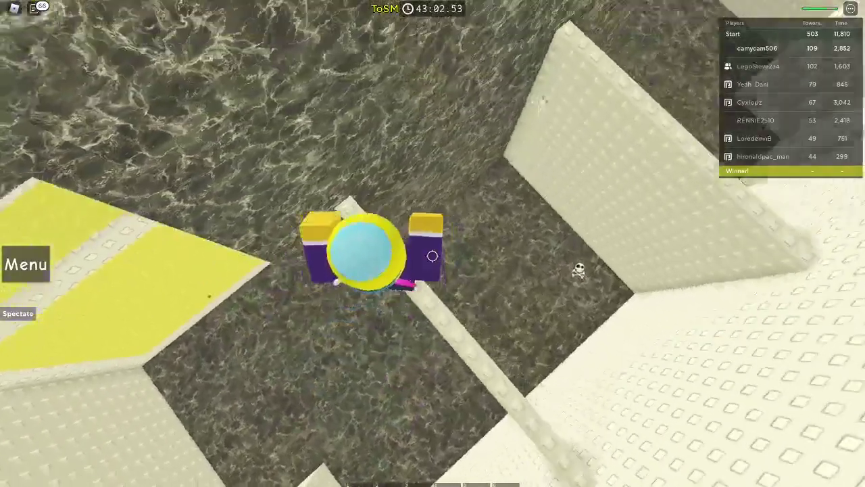
pyautogui.press('w')
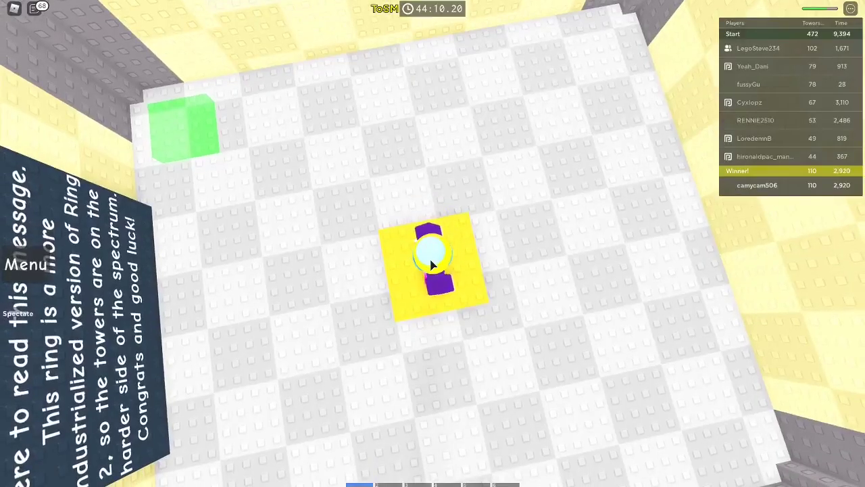
# Send two chat messages, 'I DID IT' and then 'YESS'.
pyautogui.press('/')
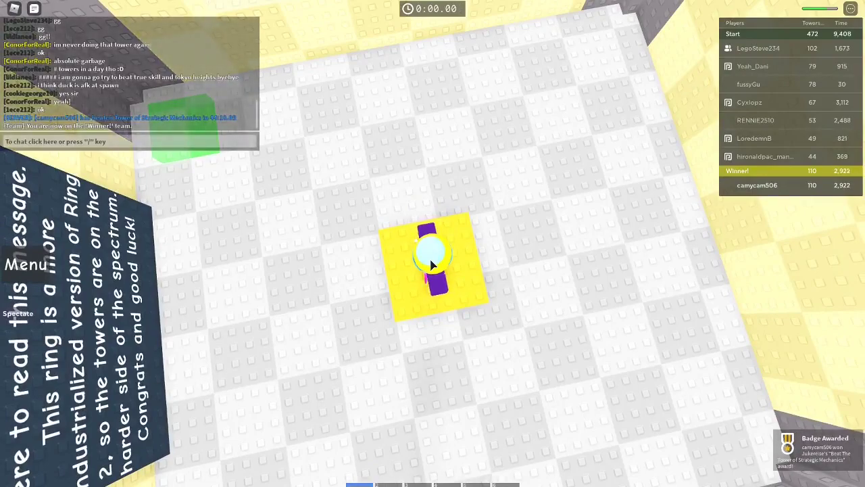
pyautogui.write('I DID')
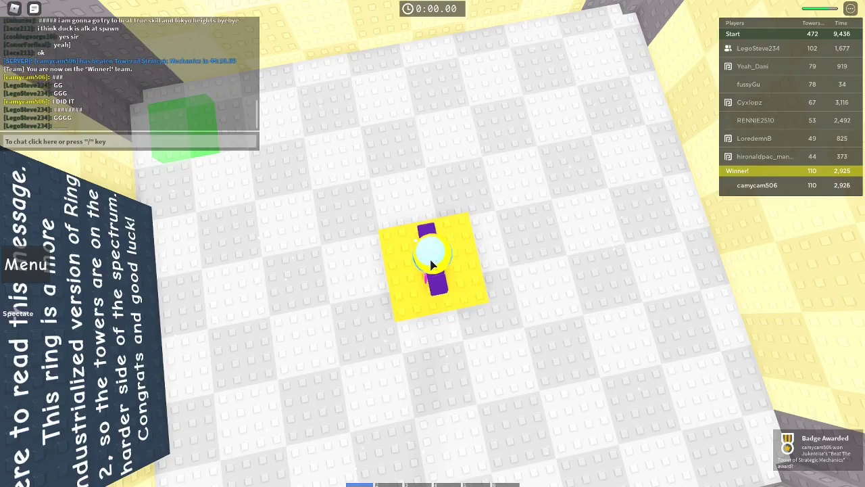
pyautogui.press('/')
pyautogui.write('TE')
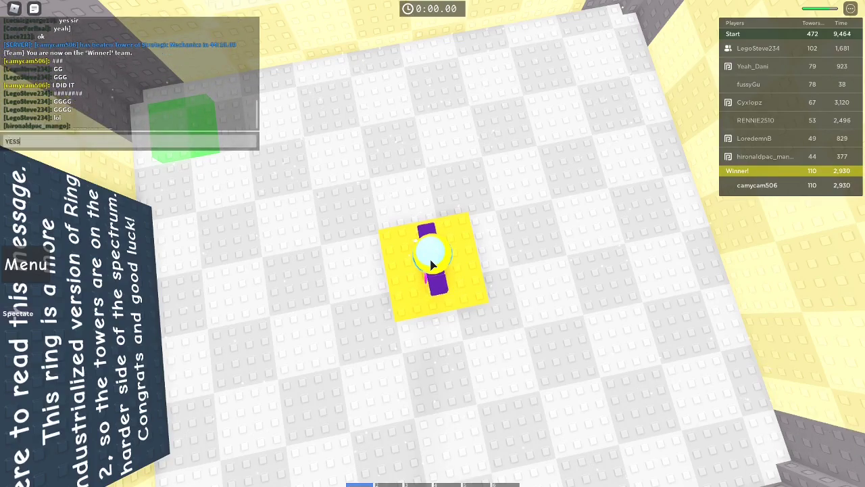
pyautogui.press('Return')
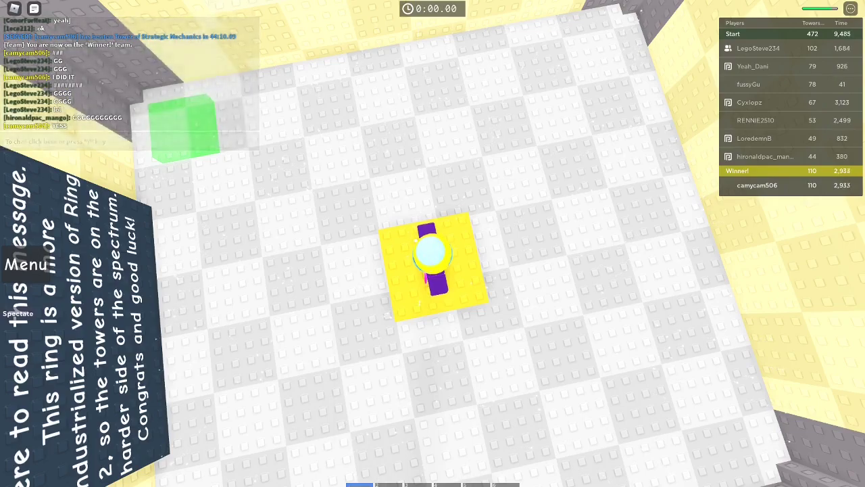
# Snip the top-left chat window showing the server's tower-win announcement.
pyautogui.click(360, 341)
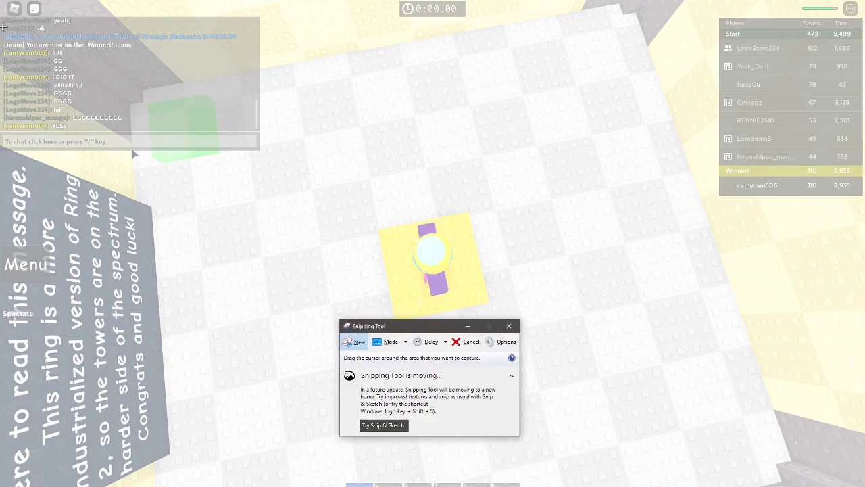
pyautogui.moveTo(3, 31)
pyautogui.mouseDown()
pyautogui.moveTo(246, 57)
pyautogui.moveTo(240, 41)
pyautogui.mouseUp()
pyautogui.click(526, 119)
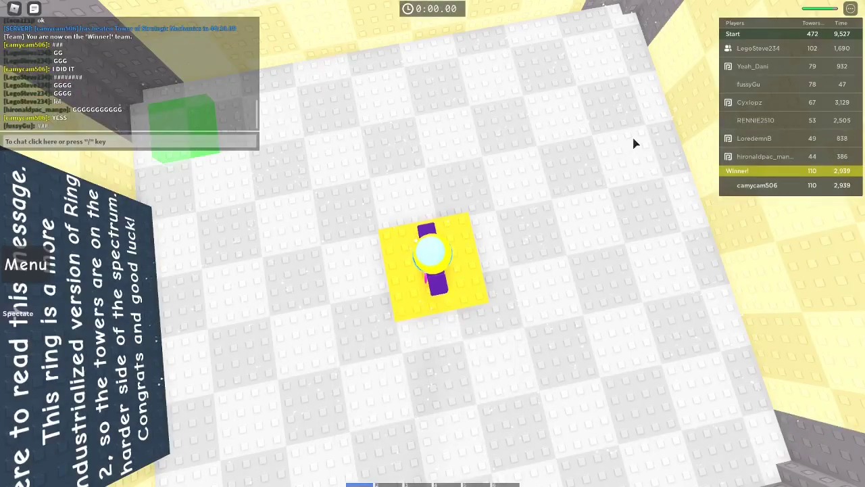